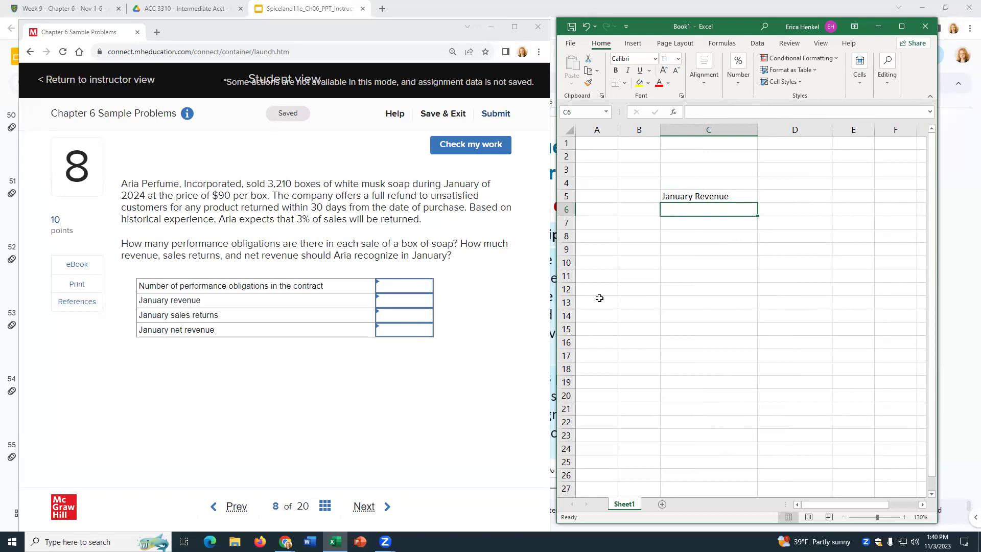
- Answer 1 for the number of performance obligations in the contract in question 8
click(419, 284)
text(1)
key(Tab)
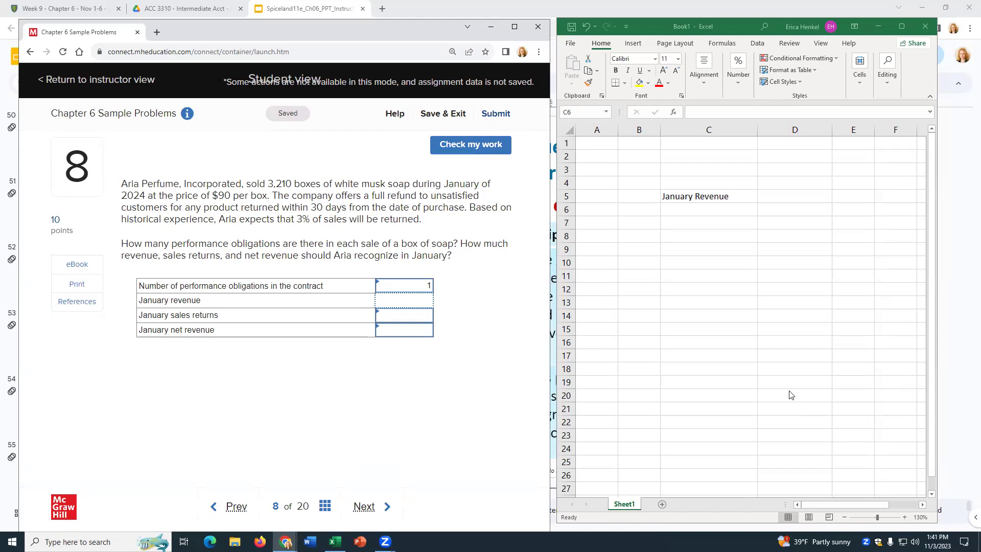
- Calculate =90*3210 in cell C6 of the Excel sheet and enter 288900 as January revenue in the Connect question
click(672, 212)
text(=90*3210)
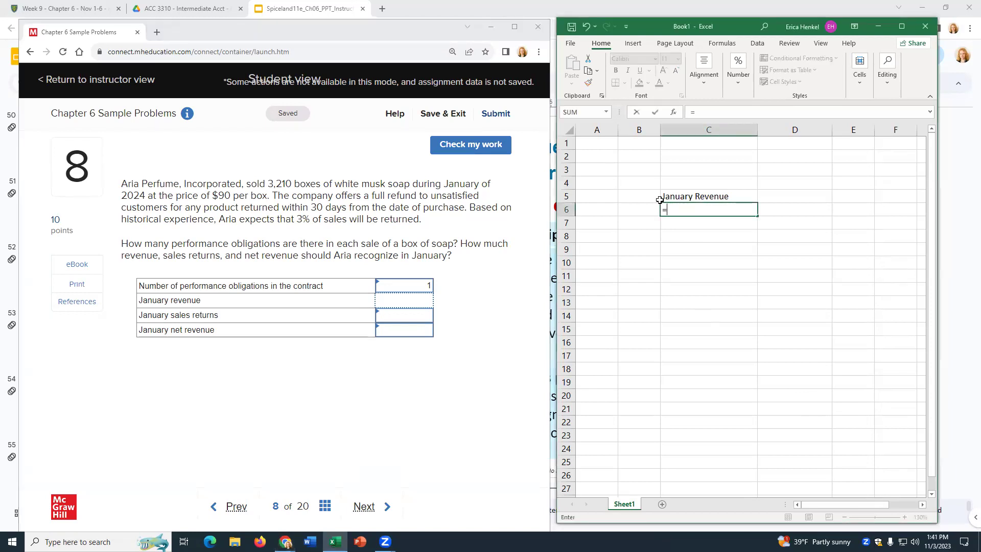
key(Return)
click(407, 302)
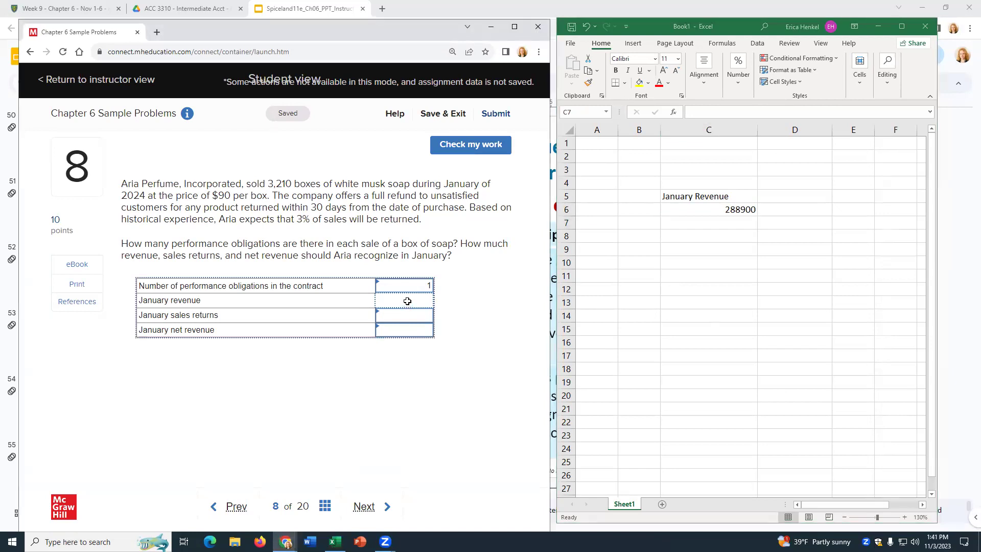
text(288900)
key(Tab)
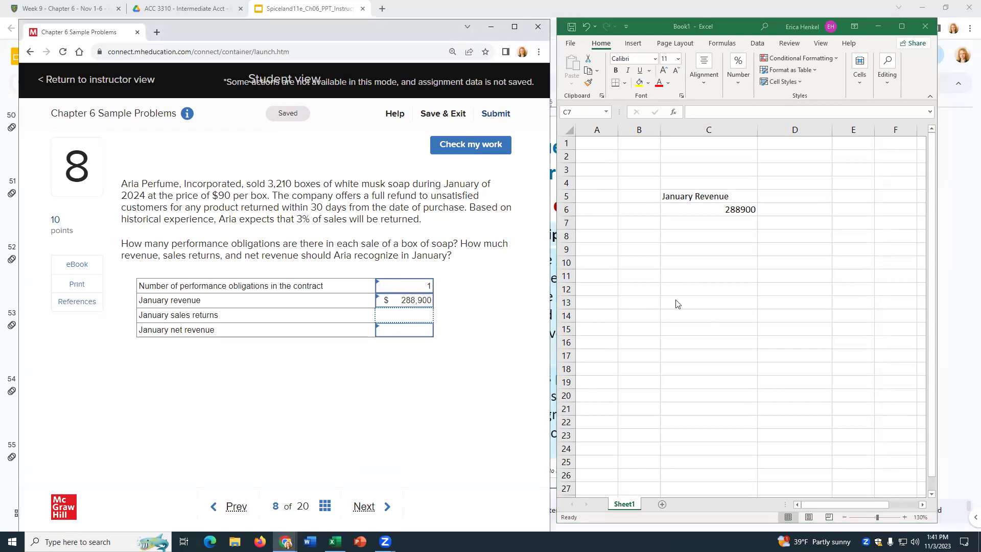
- Calculate =288900*.03 in cell C7 of the Excel sheet and enter 8667 as January sales returns in the Connect question
key(alt+Tab)
text(=)
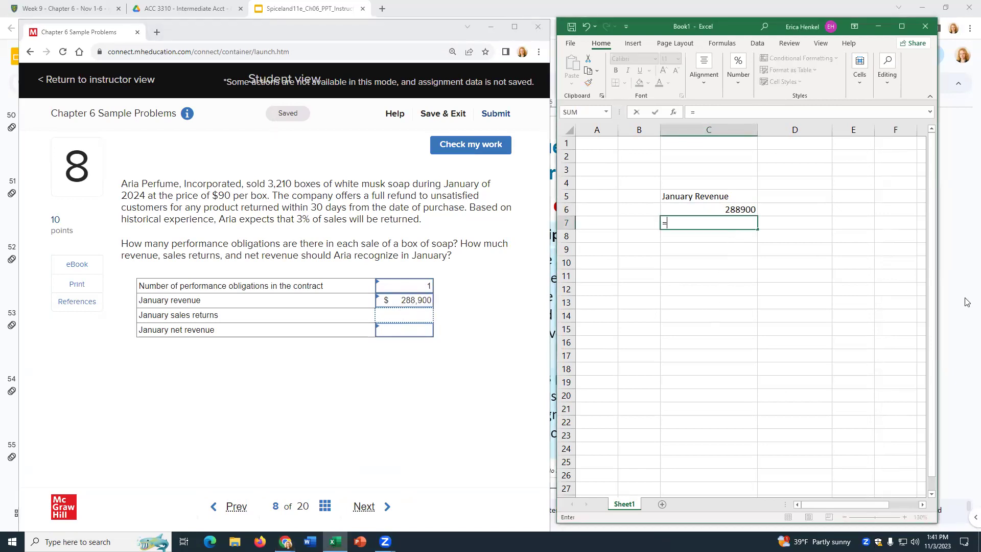
text(288900*.03)
key(Return)
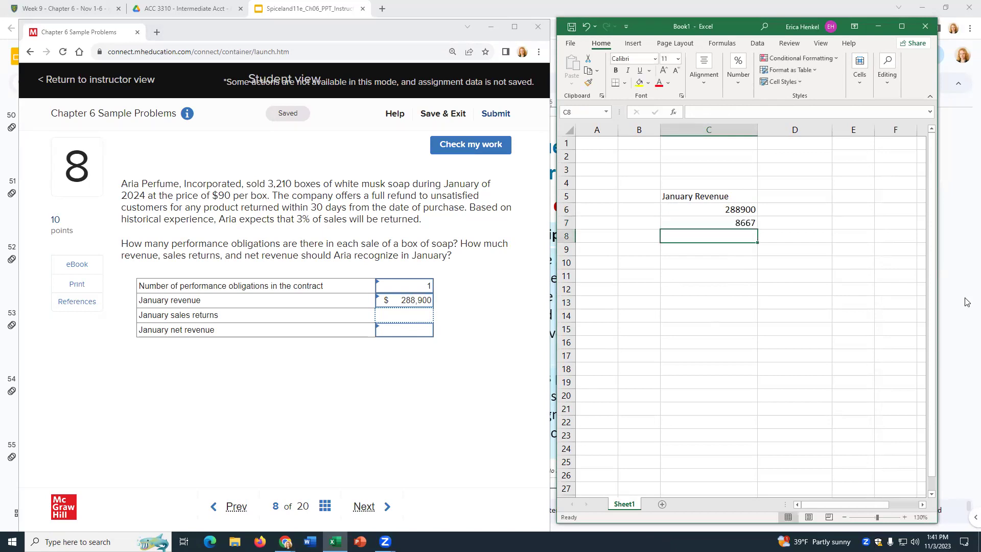
click(411, 315)
text(8667)
key(Tab)
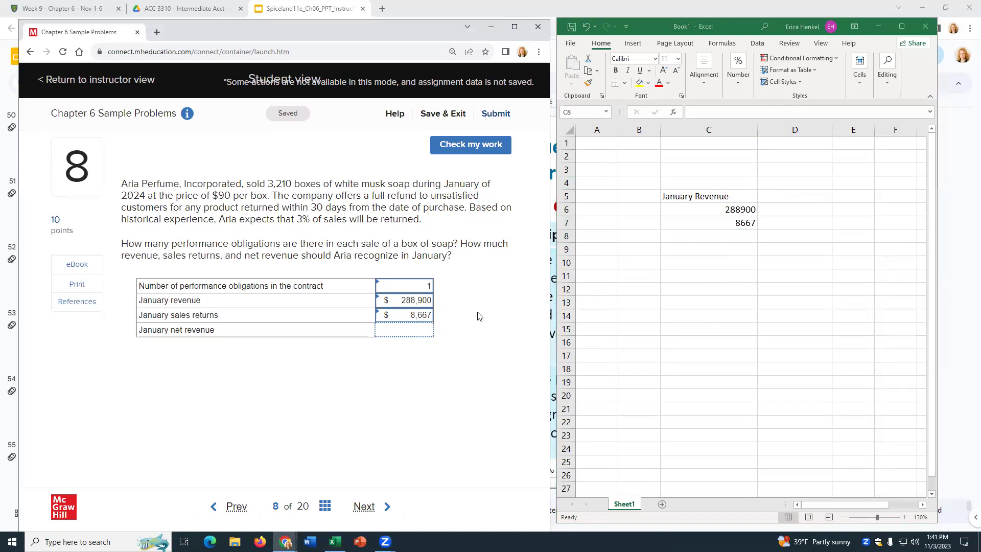
click(744, 283)
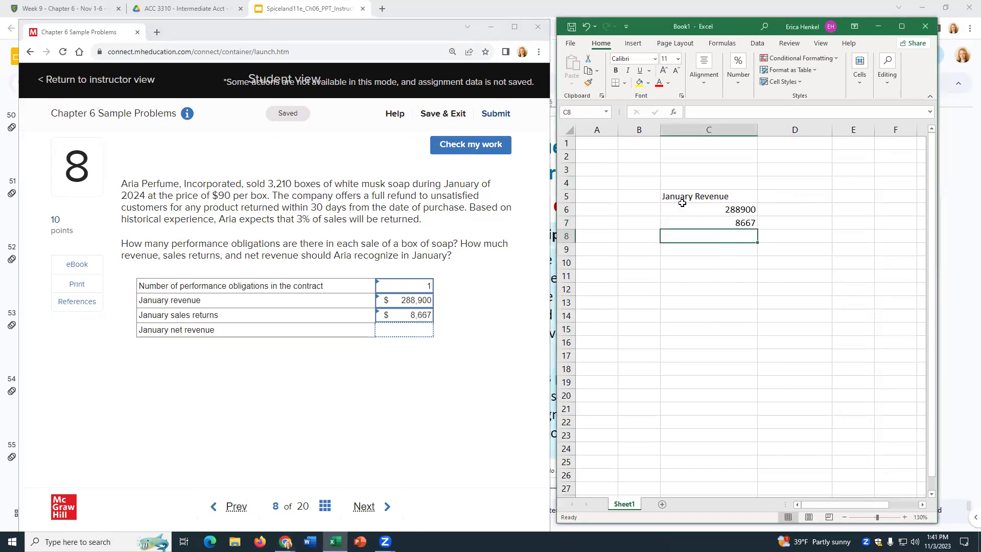
text(=28)
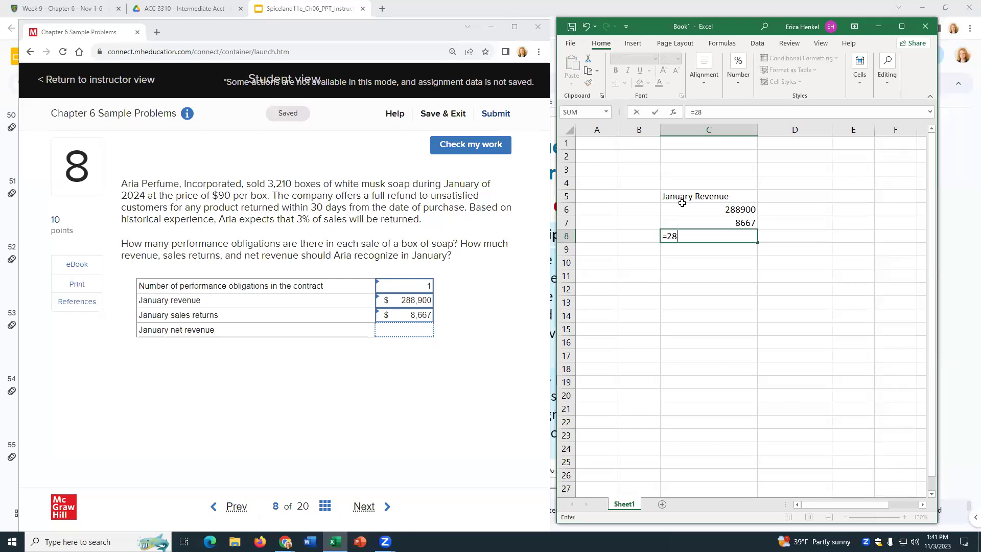
text(8900-8667)
key(Return)
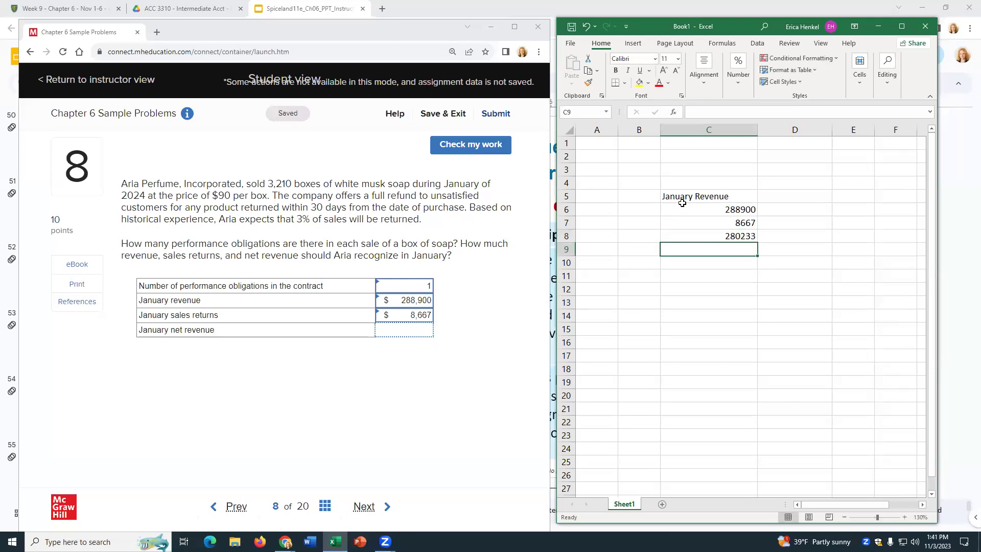
click(404, 329)
text(280233)
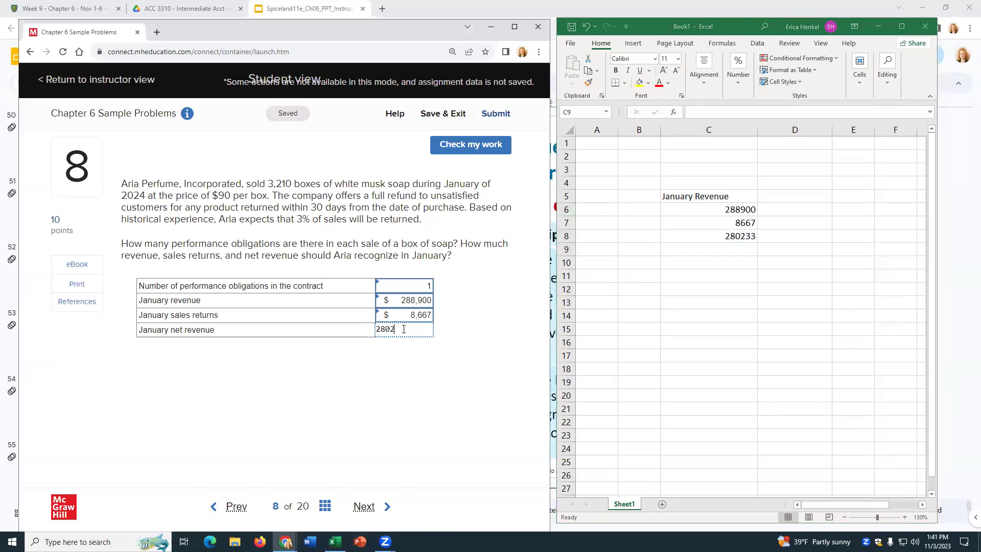
key(Tab)
- Check the answers to question 8 and go on to question 9 of the Chapter 6 sample problems
key(alt+Tab)
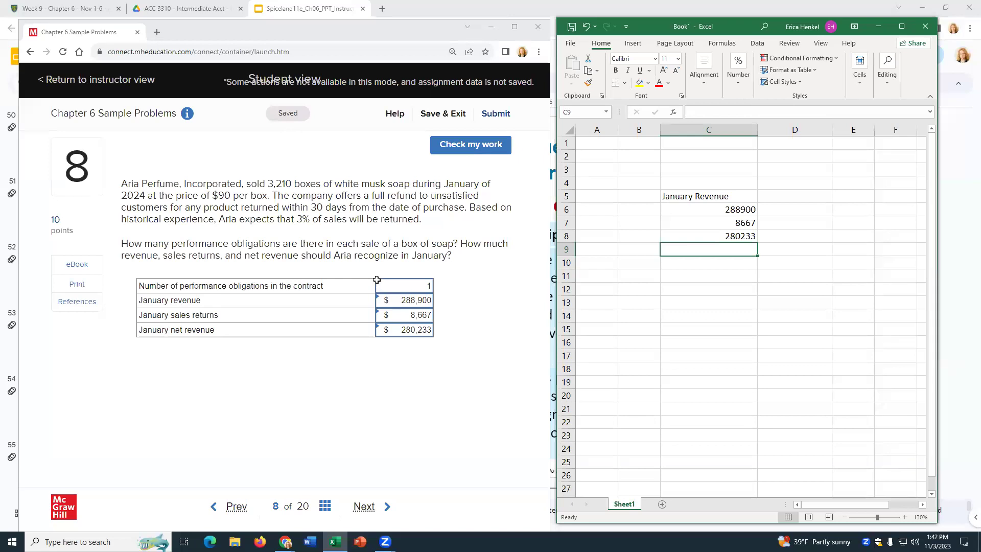
click(480, 147)
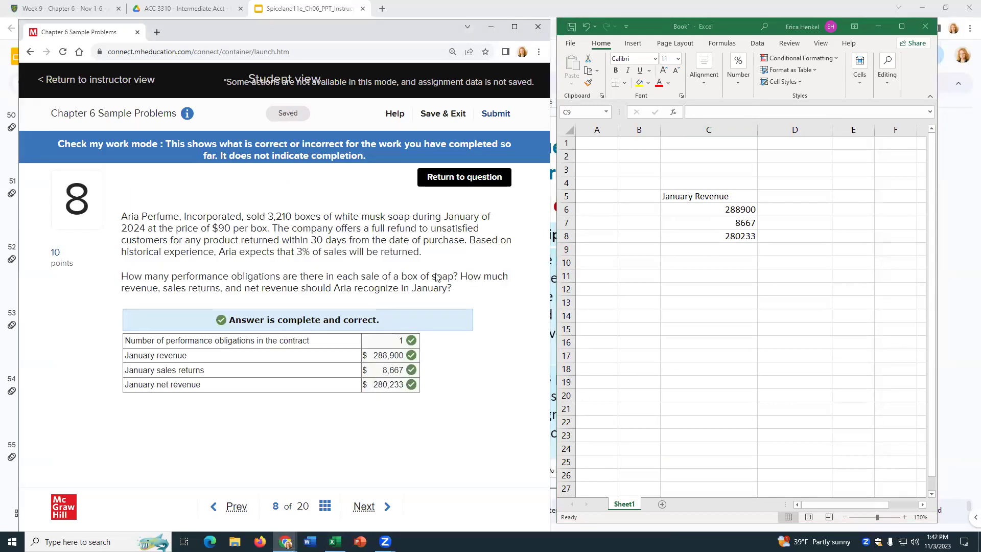
click(365, 507)
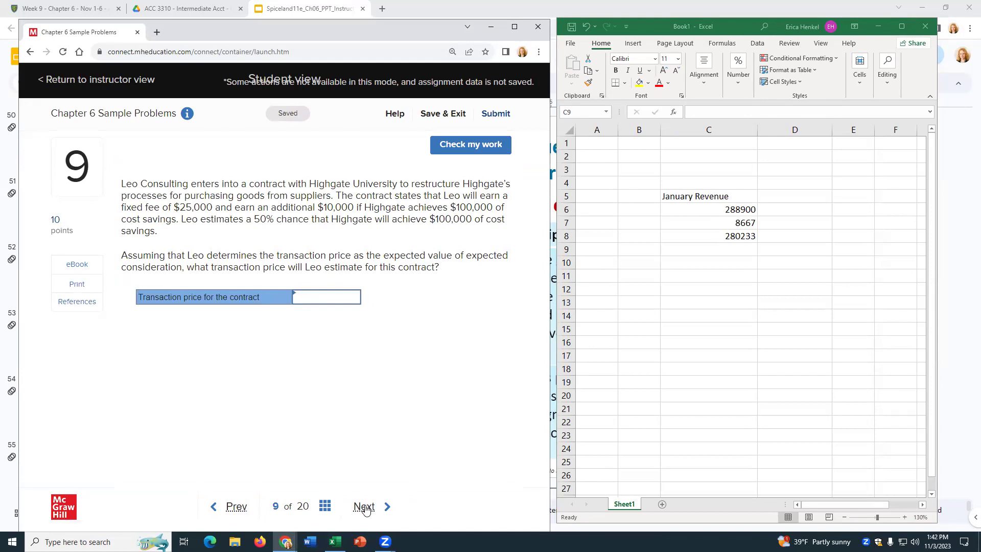
- Switch to Excel and clear the question 8 calculations from cells C5:C8
click(713, 258)
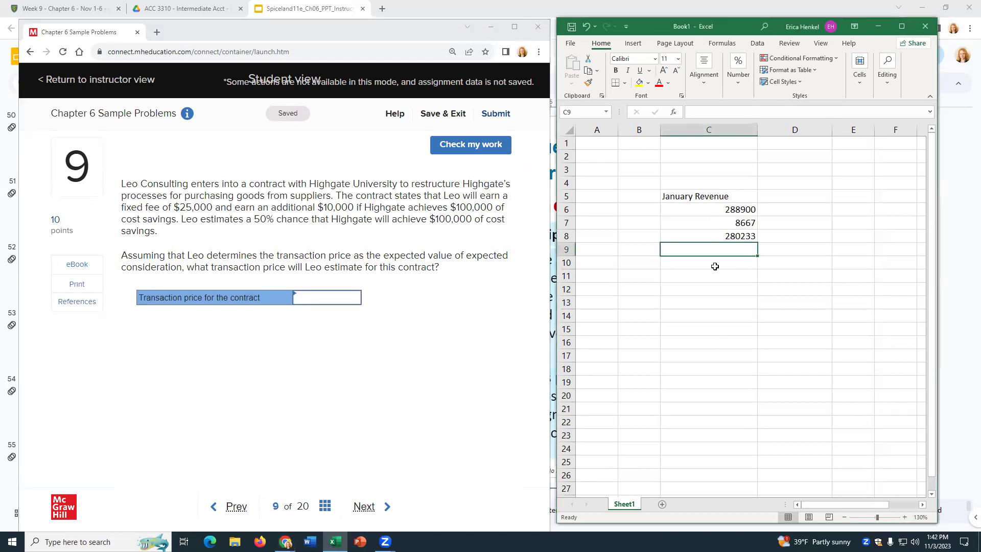
drag(701, 199, 730, 239)
key(Delete)
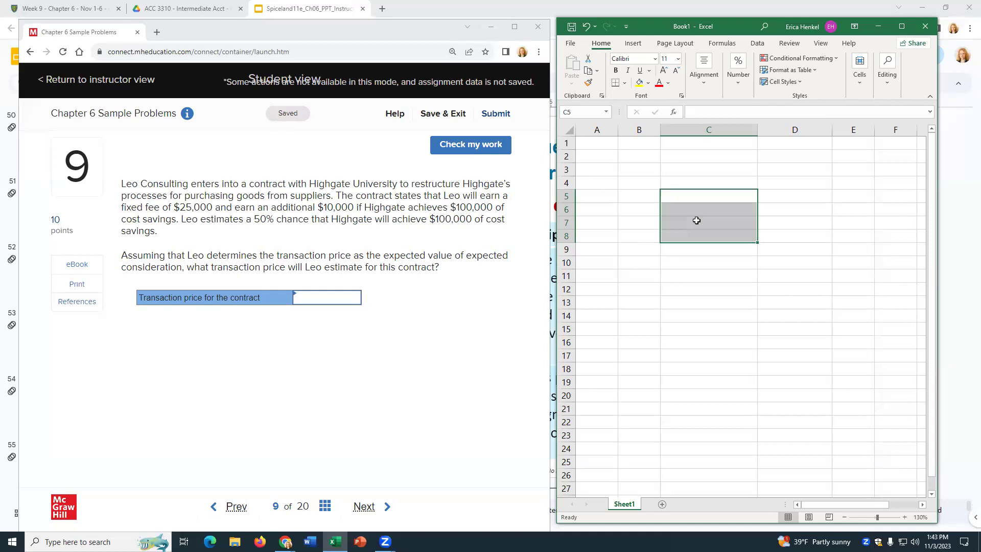
click(774, 319)
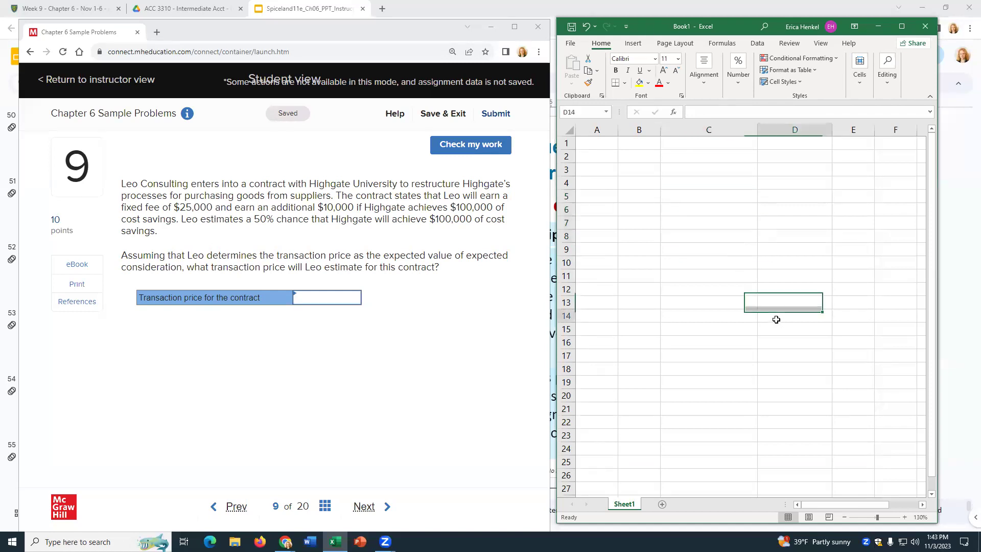
- Enter the labels "Base contract" in C5 and "Bonus" in C6, and narrow column D
click(695, 195)
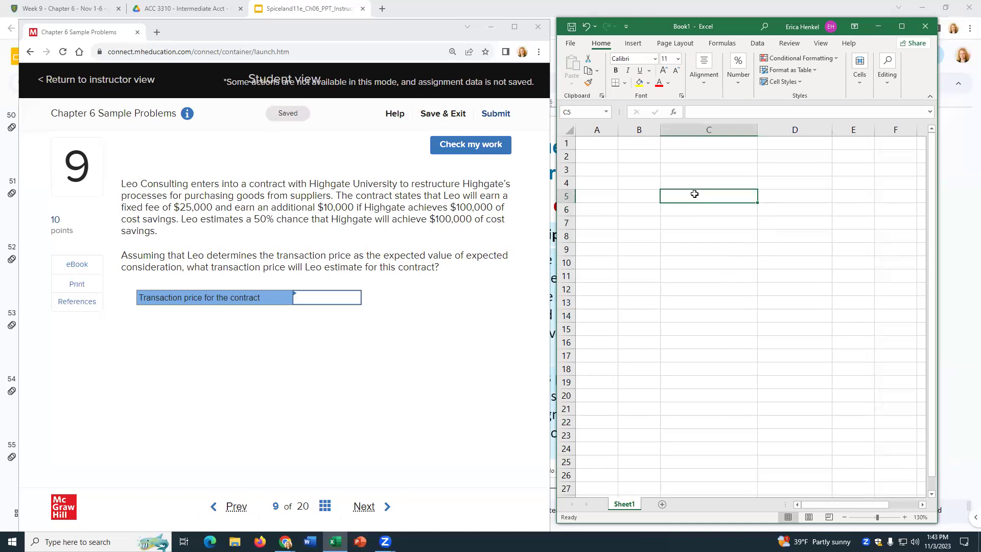
text(Base contrac)
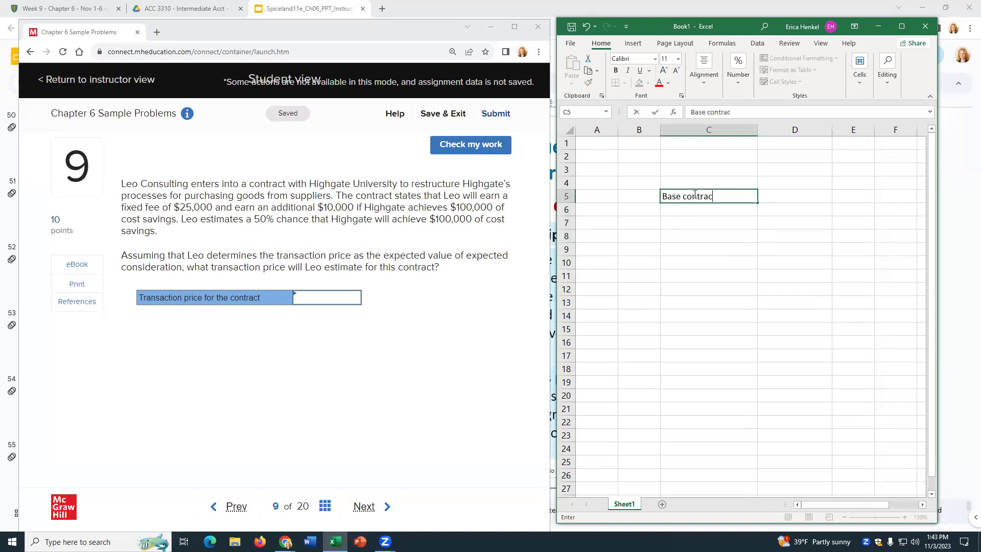
text(t)
key(Return)
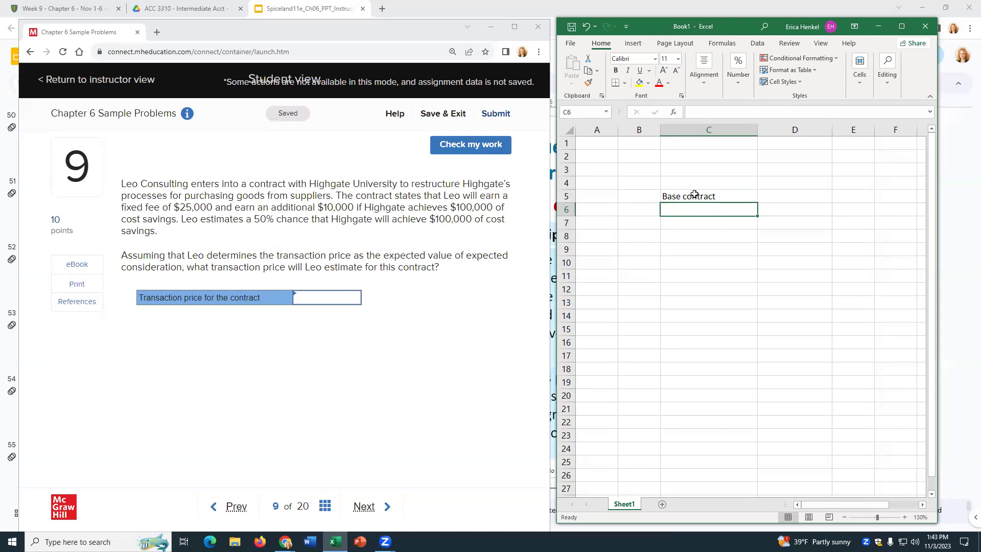
text(Bonus)
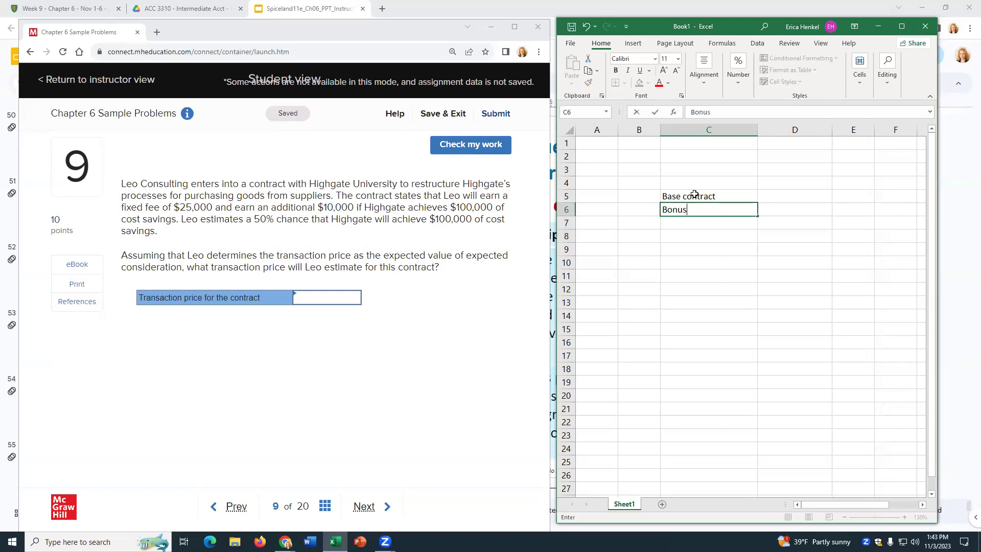
key(Return)
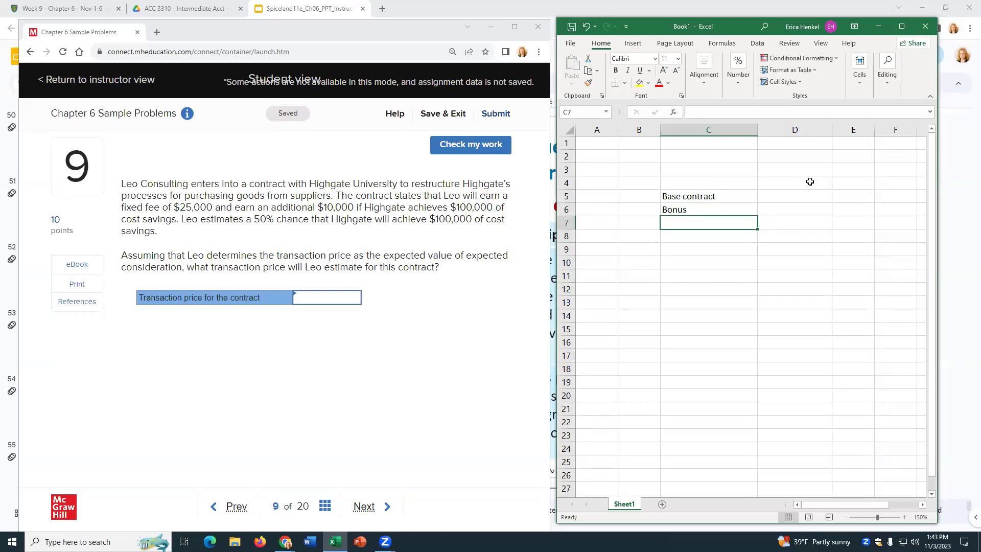
drag(831, 134, 791, 134)
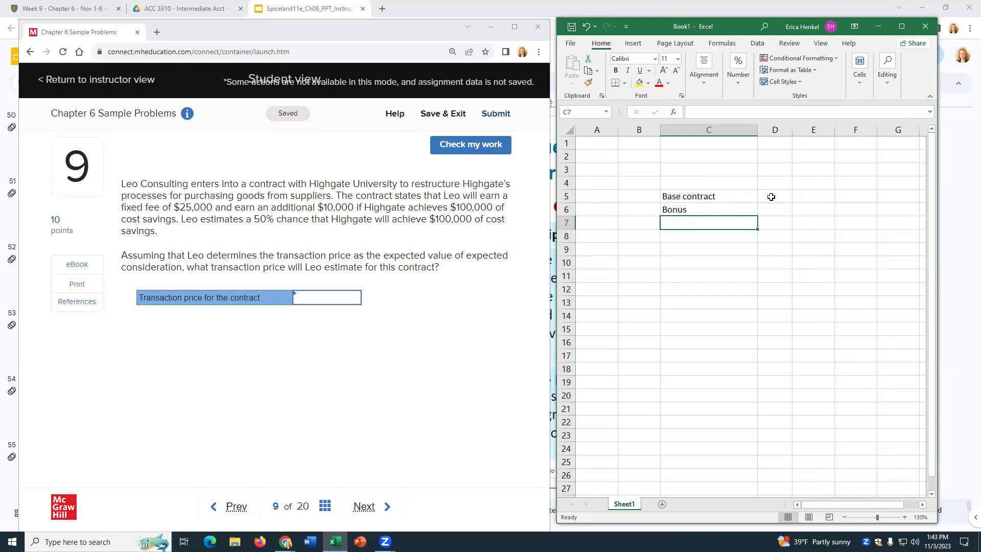
- Extend the labels to read "Base contract alone" in C5 and "Base Plus Bonus" in C6
double_click(725, 199)
text(alone)
key(Return)
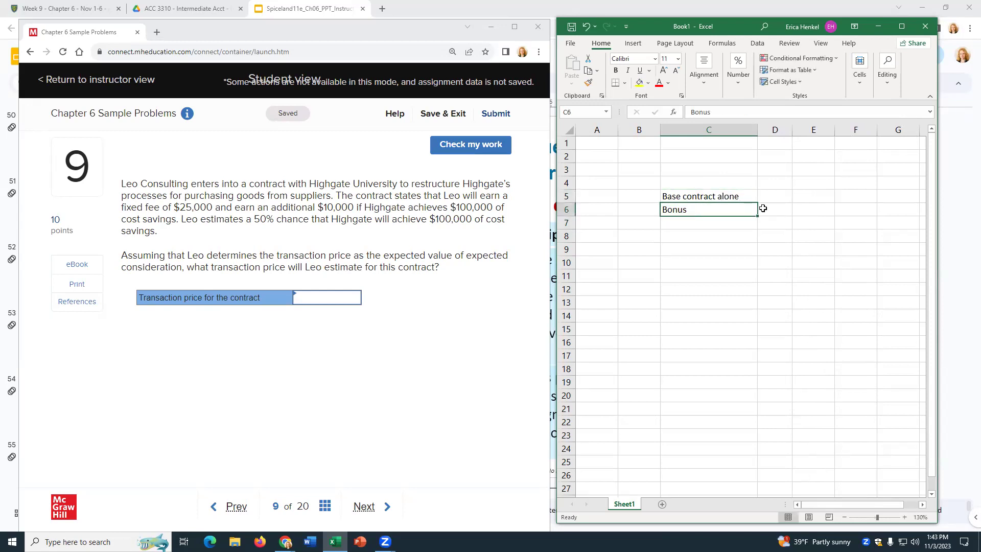
double_click(661, 209)
text(Base)
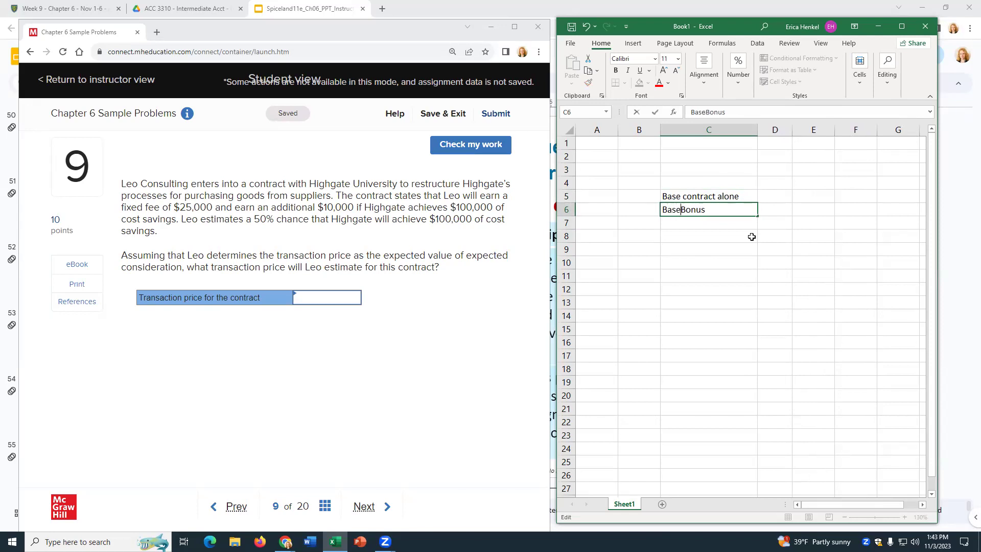
text( Pllus)
key(Left)
key(Left)
key(Left)
key(BackSpace)
key(Return)
- Enter a probability of .5 for each of the two outcomes in cells D5 and D6
click(772, 197)
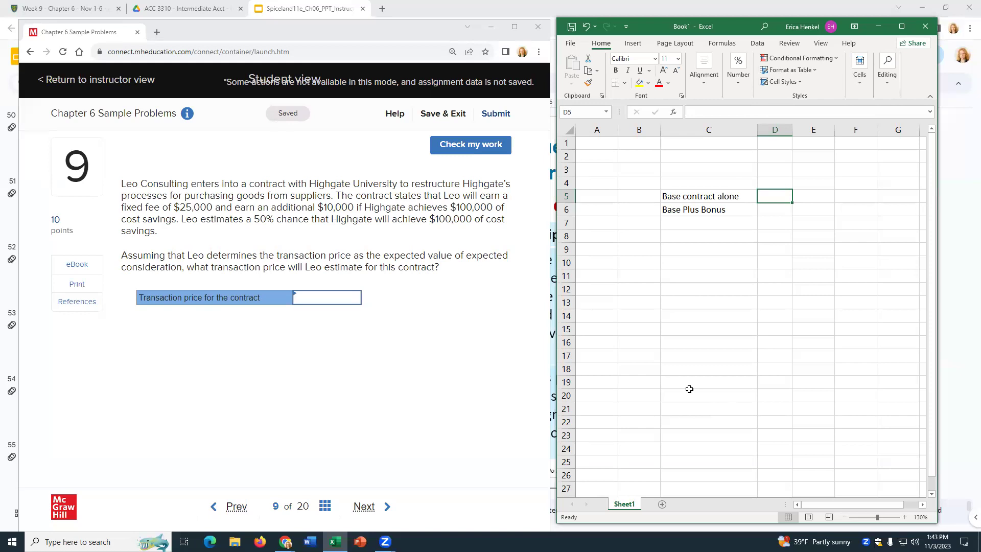
text(.5)
key(Return)
text(.5)
key(Return)
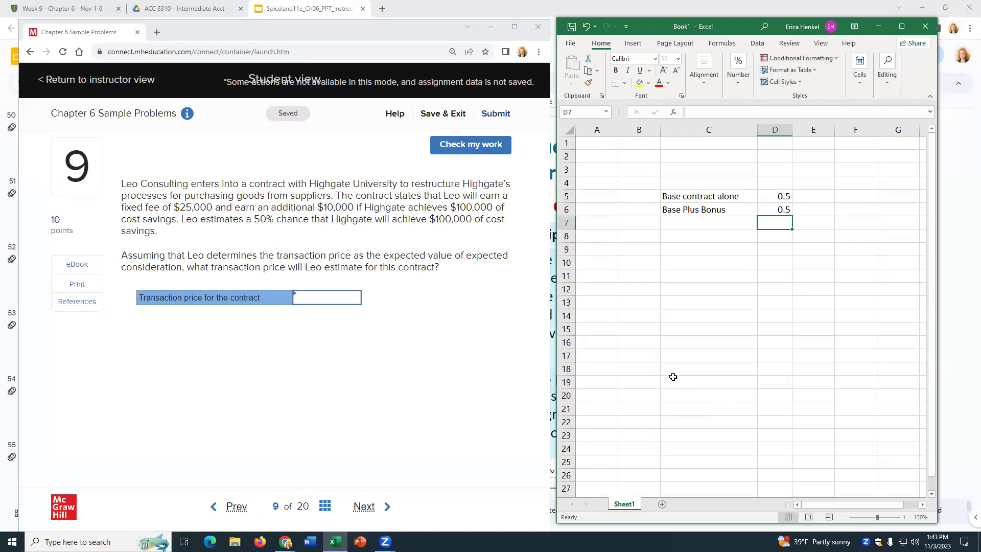
- Enter the contract amounts 25000 in E5 for the base alone and 35000 in E6 for base plus bonus
click(820, 197)
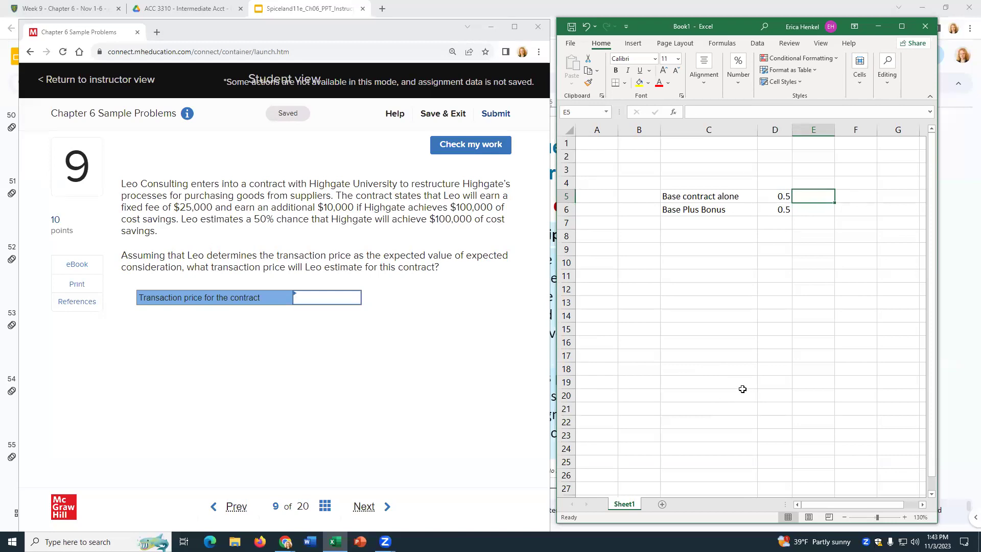
text(25000)
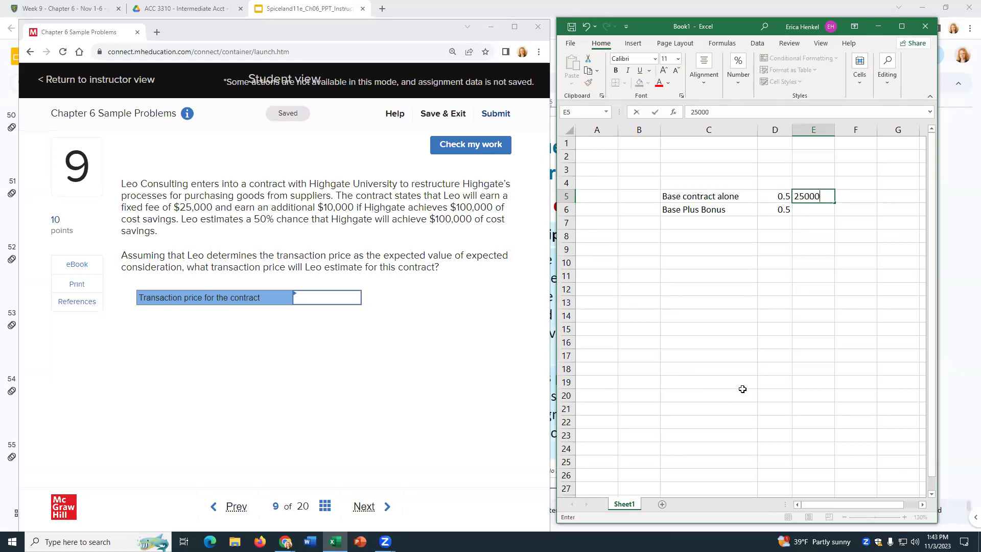
key(Return)
text(=)
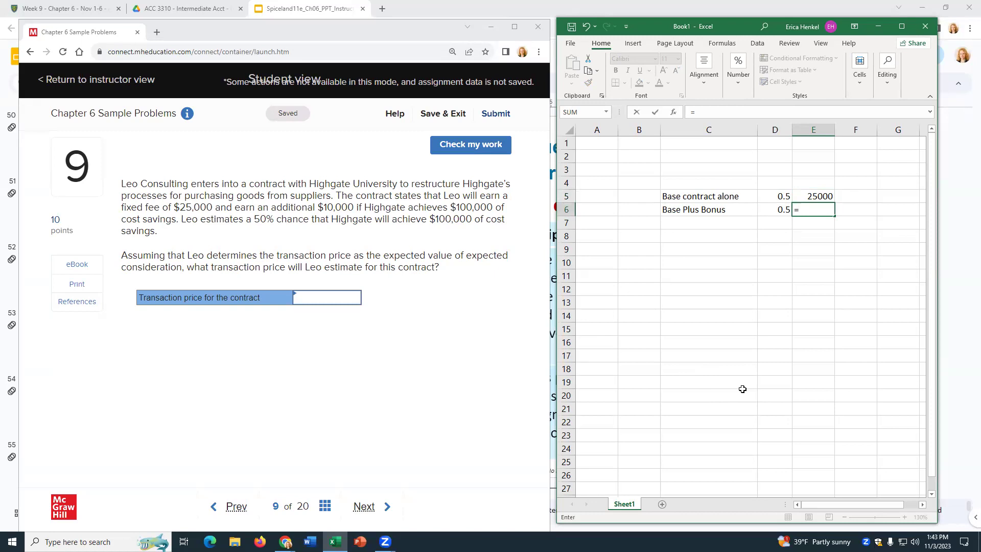
text(35000)
key(Tab)
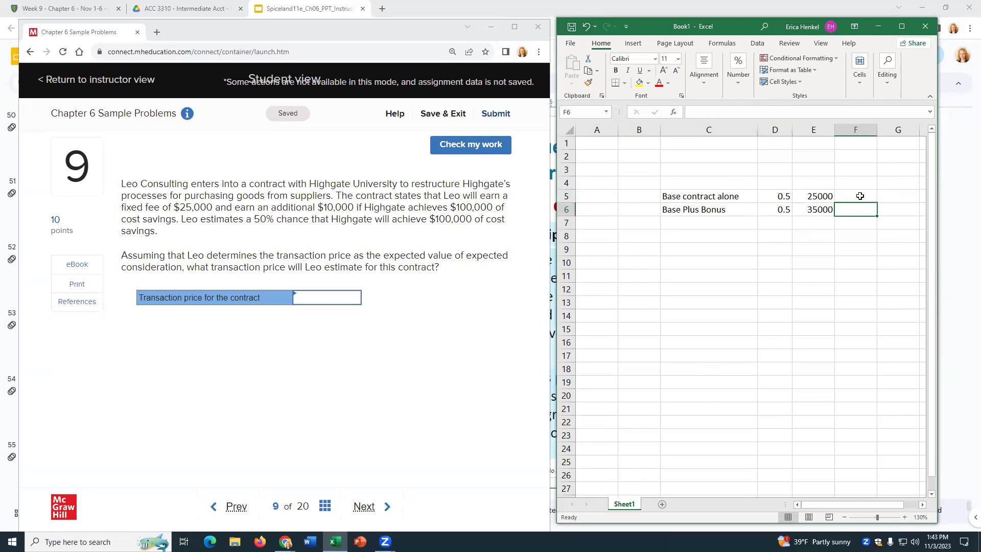
- Calculate the probability-weighted amounts with =.5*25000 in F5 and =.5*35000 in F6
click(839, 192)
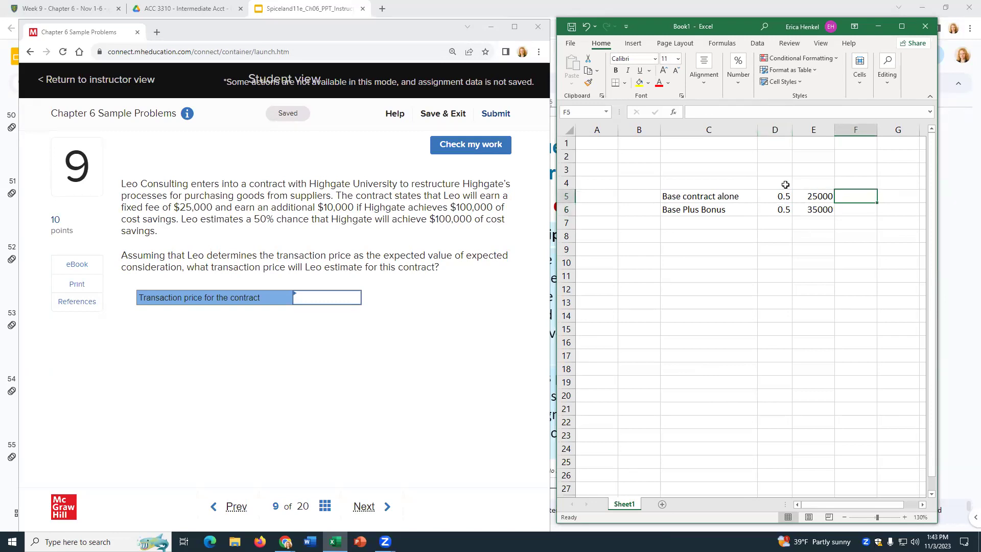
text(=.5*)
text(25000)
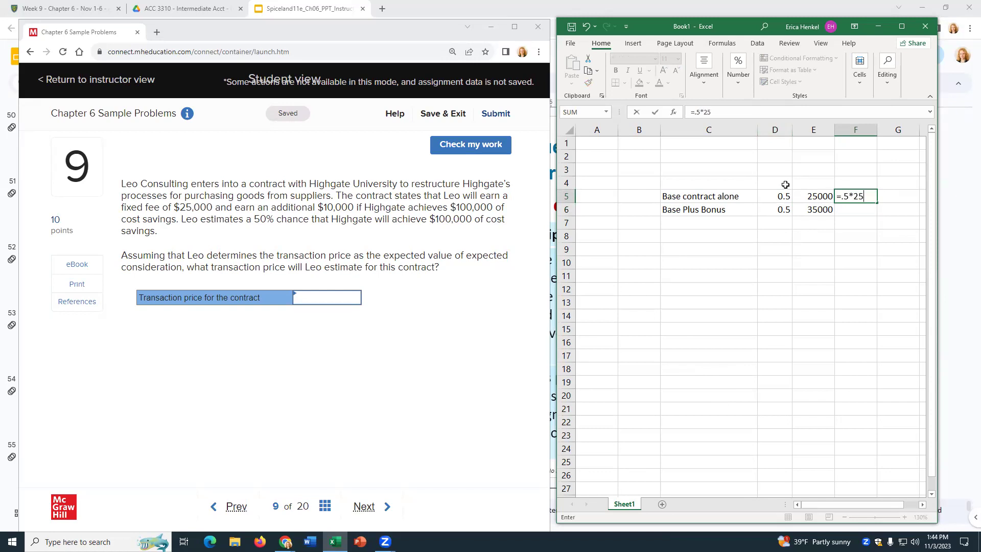
key(Return)
text(=)
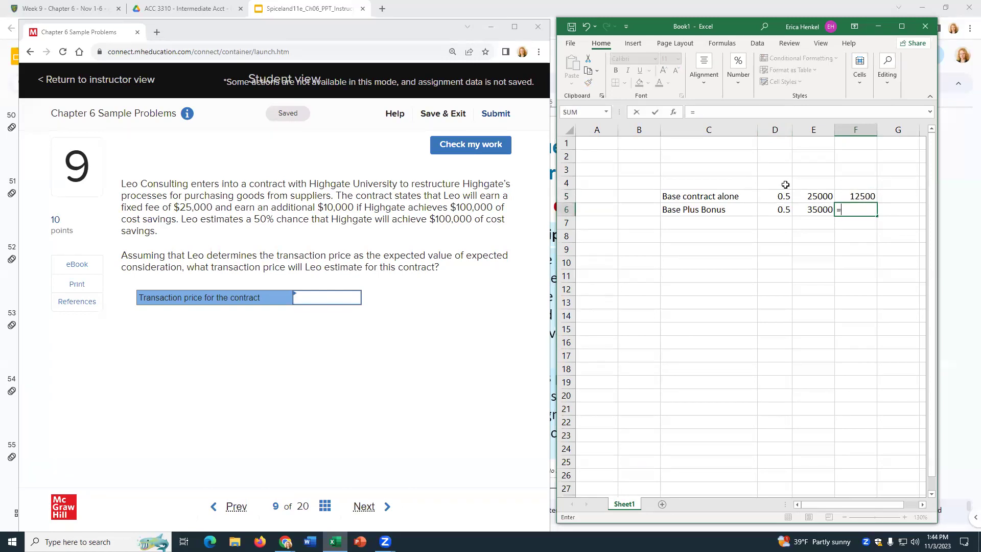
text(.5*35000)
key(Return)
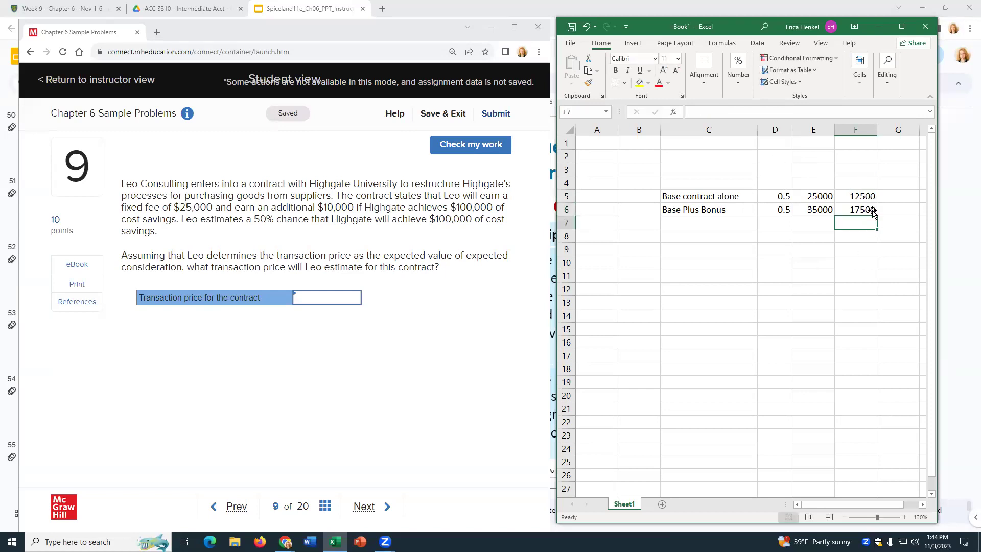
- Label E7 "Total" and sum the two probability-weighted amounts in F7 with AutoSum, restoring the narrow worksheet window beside the question
click(803, 220)
text(Total)
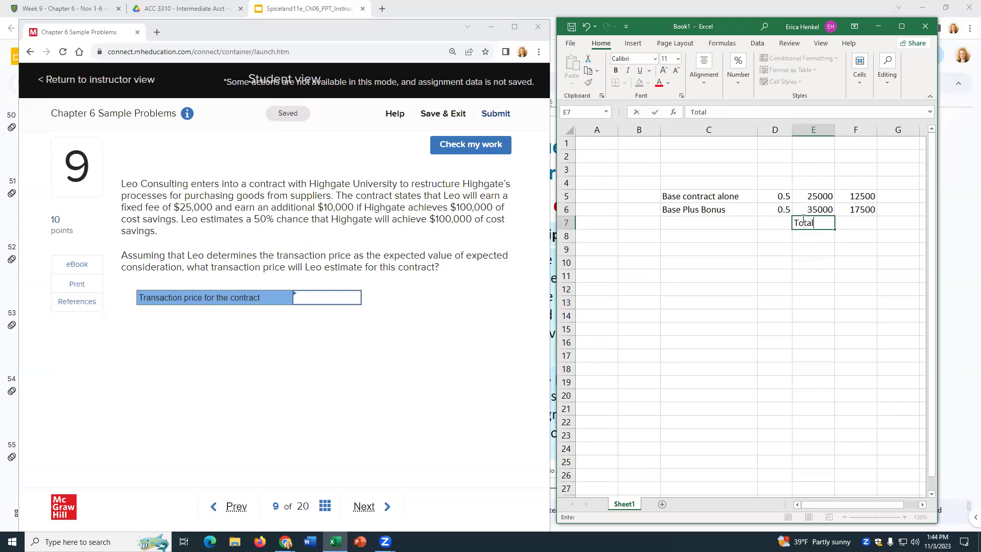
key(Tab)
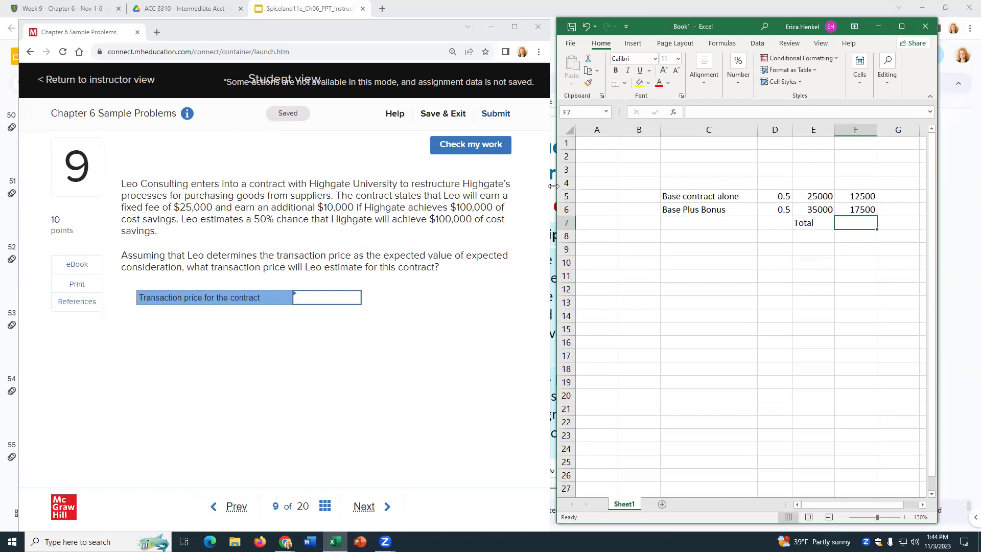
drag(554, 186, 461, 186)
click(856, 58)
key(Return)
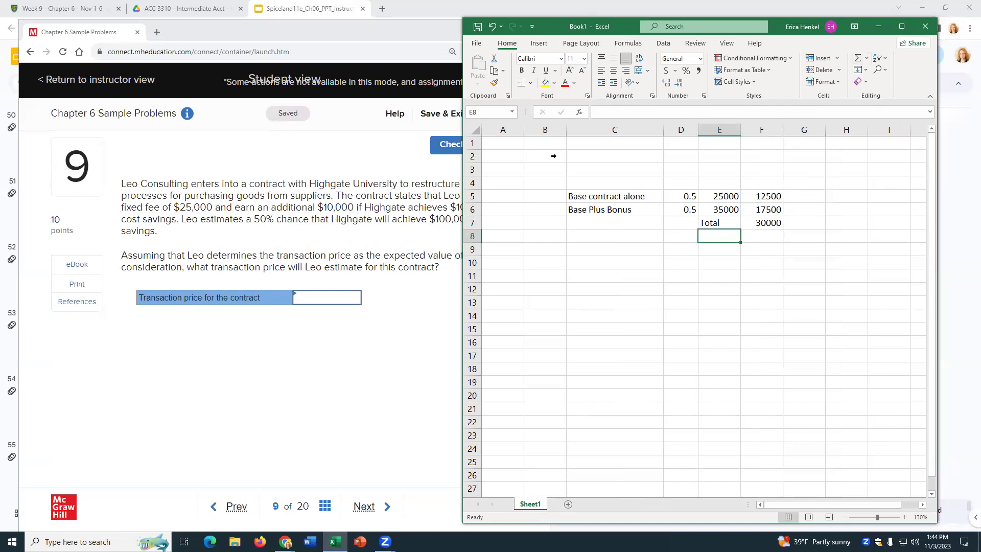
drag(459, 147, 556, 147)
click(851, 302)
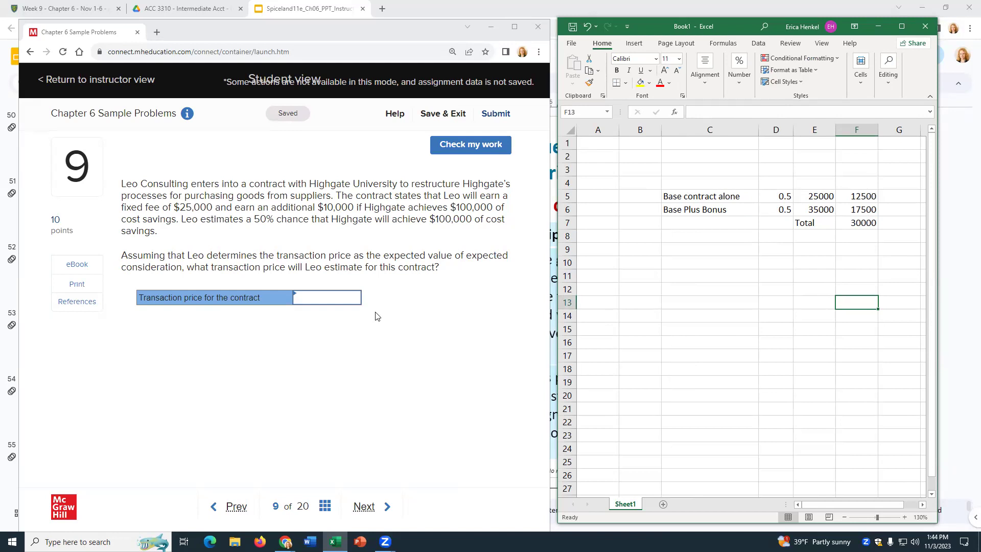
- Answer question 9 with 30000 as the transaction price for the contract and check the work before advancing to the next question
click(342, 298)
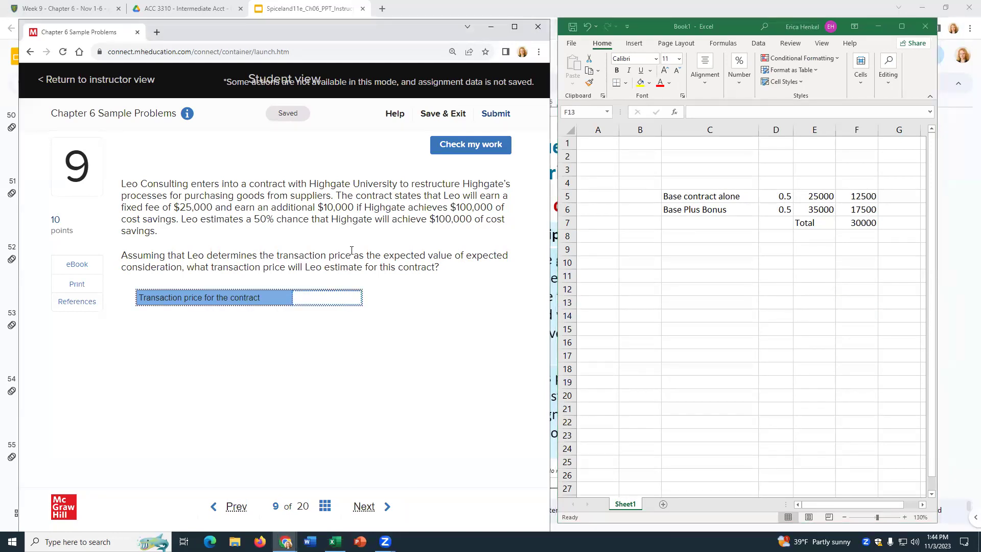
text(30000)
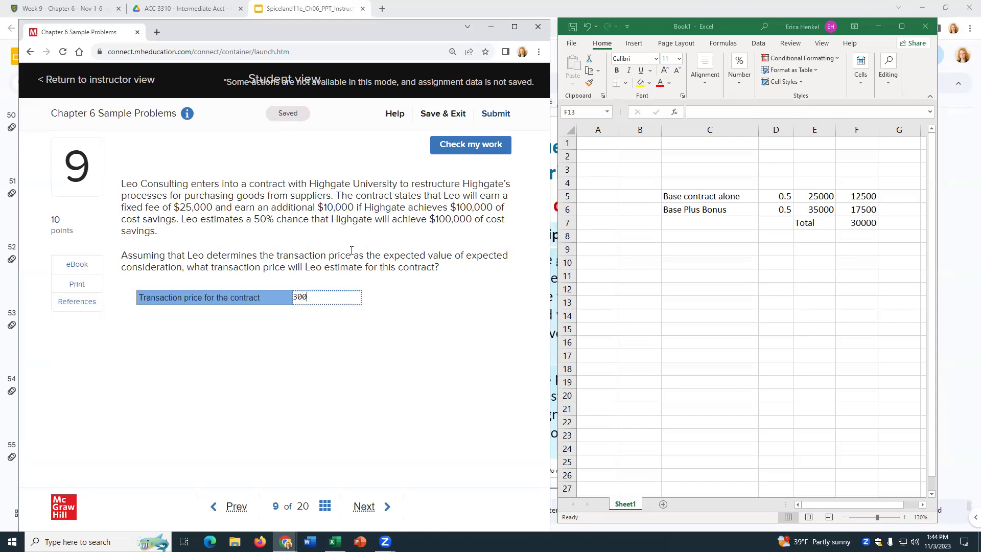
click(447, 405)
click(479, 147)
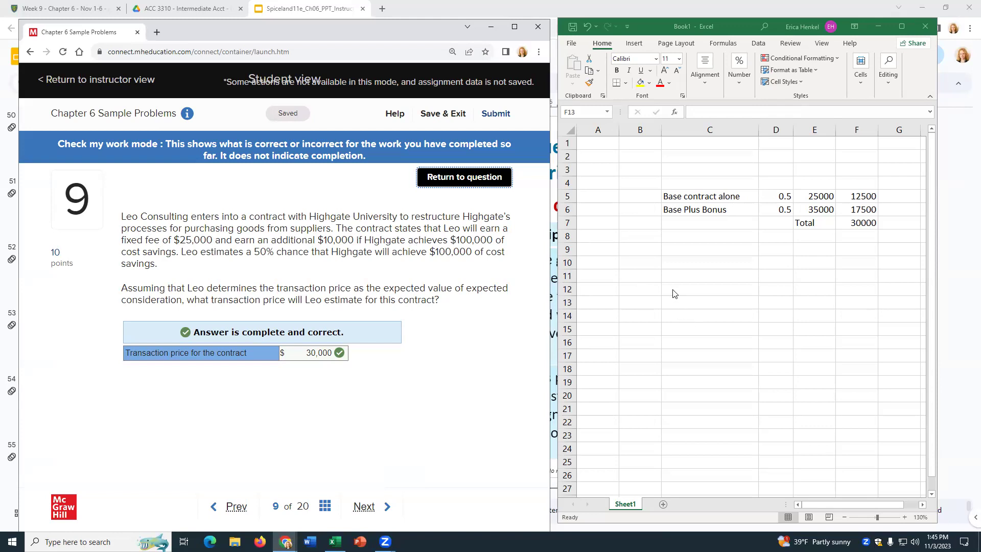
click(755, 262)
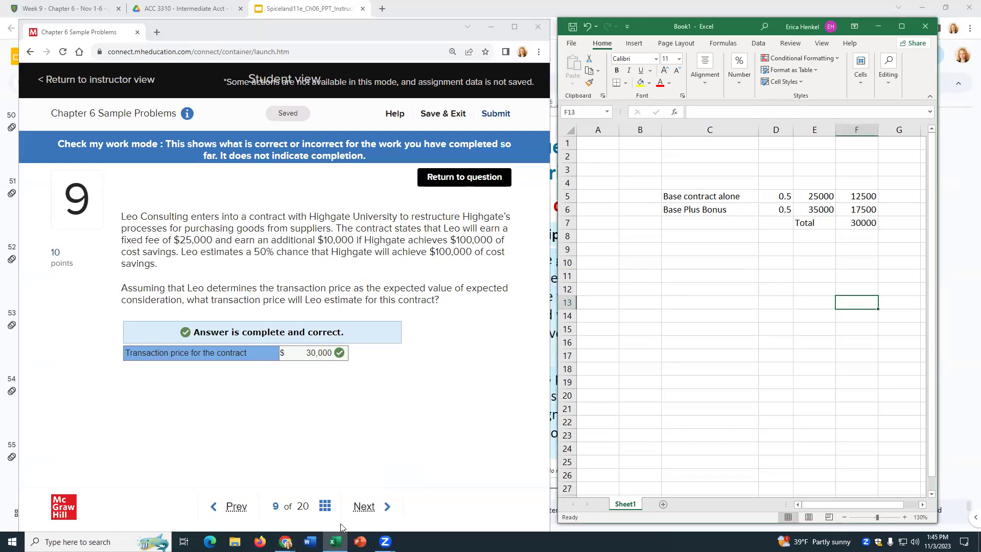
click(366, 508)
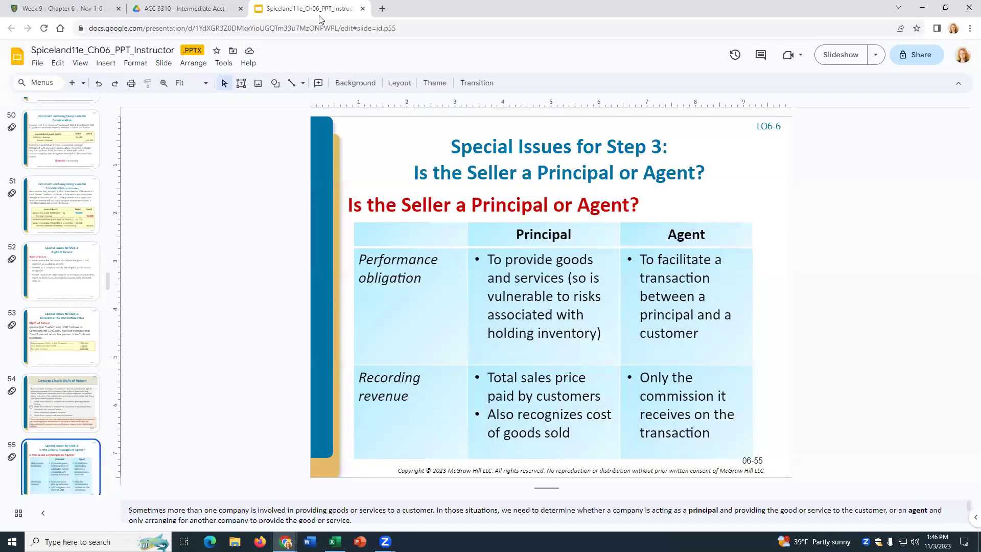
- Switch to the Spiceland11e_Ch06_PPT_Instructor deck in Google Slides and display slide 63 on allocating the transaction price using the residual approach
click(317, 12)
scroll(55, 266, down, 5)
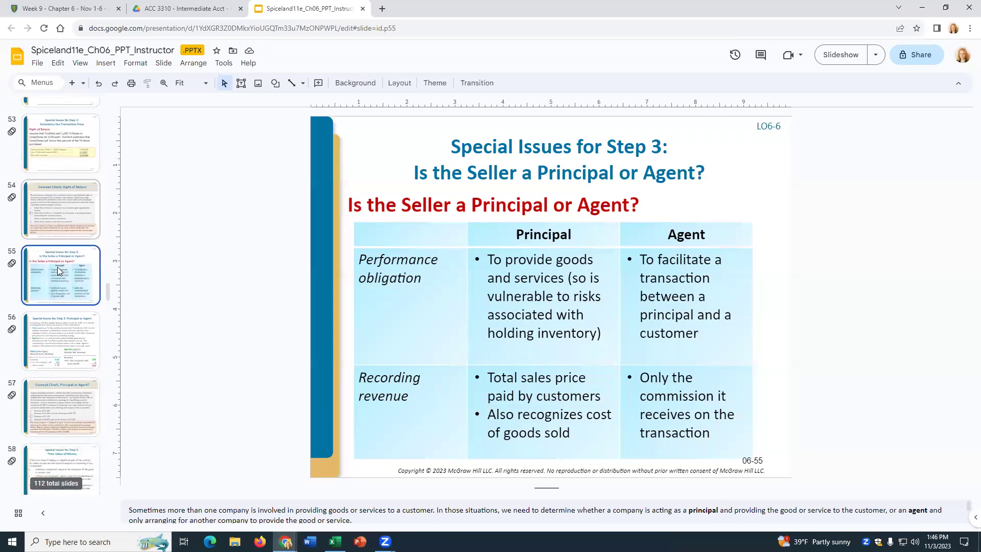
scroll(51, 262, down, 4)
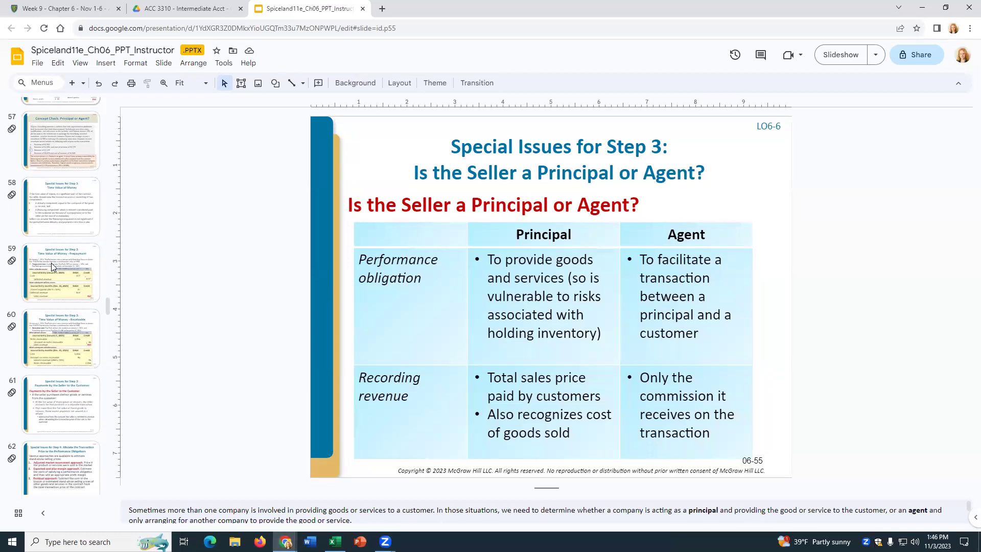
scroll(51, 262, down, 3)
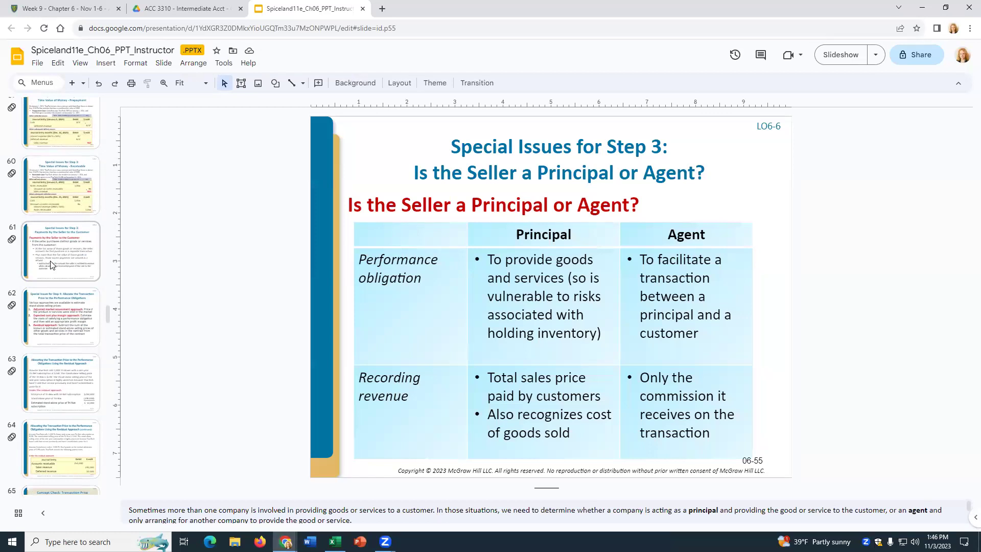
click(50, 361)
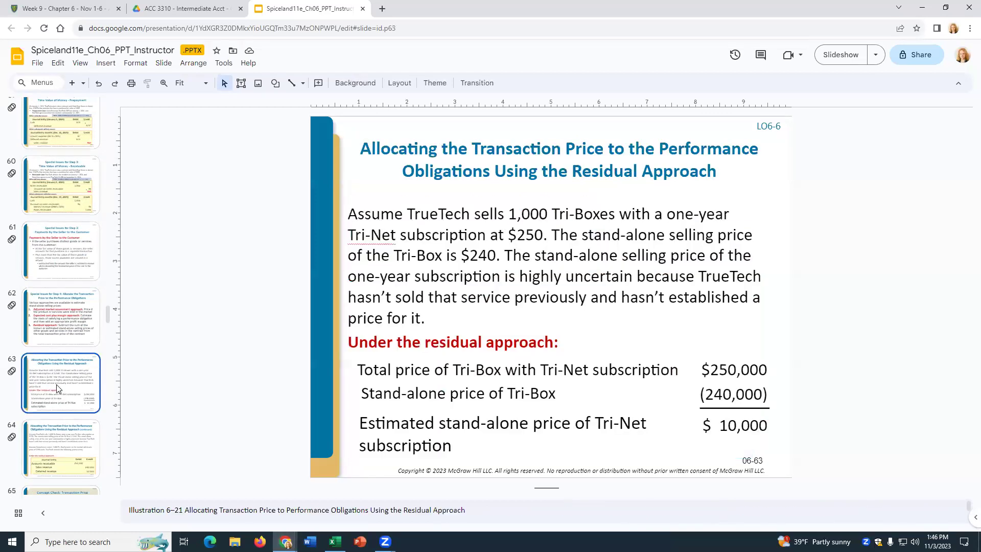
- Display slide 66 on the special issues for Step 5, recognizing revenue when each performance obligation is satisfied
scroll(48, 362, down, 2)
scroll(53, 371, down, 2)
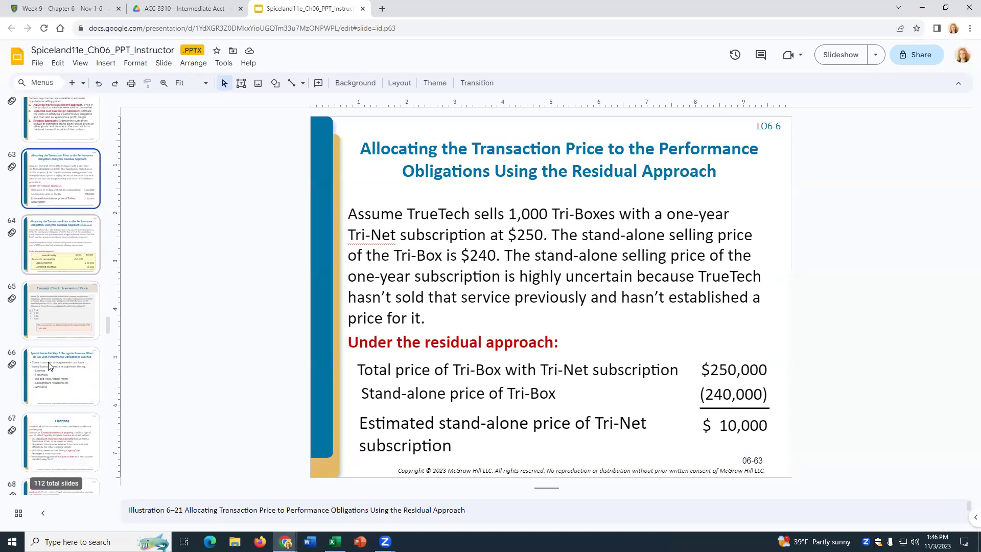
click(55, 376)
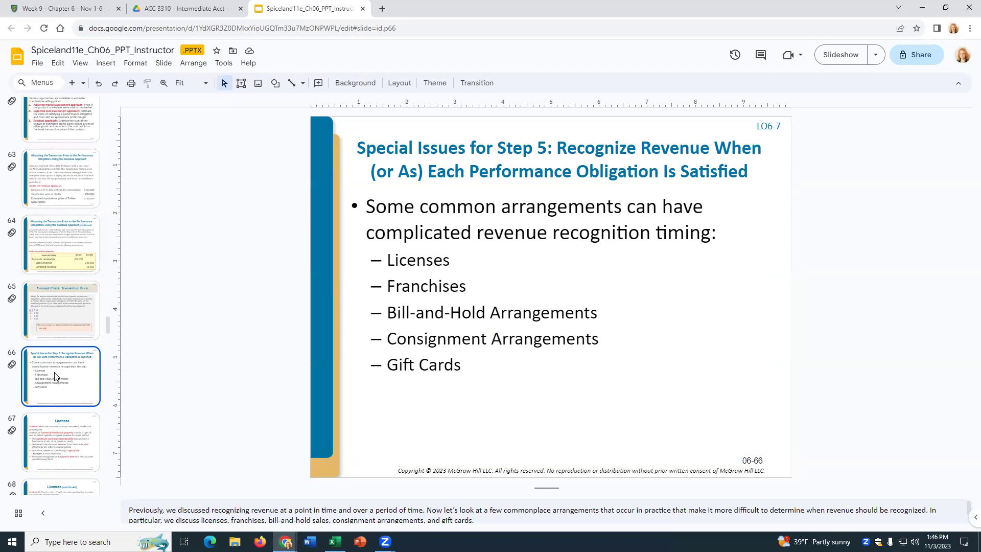
scroll(55, 375, down, 2)
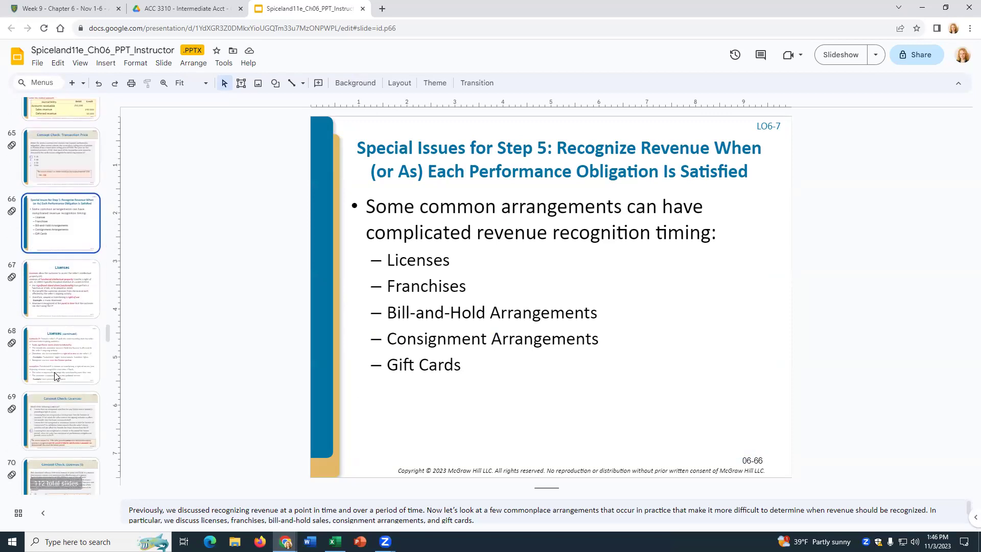